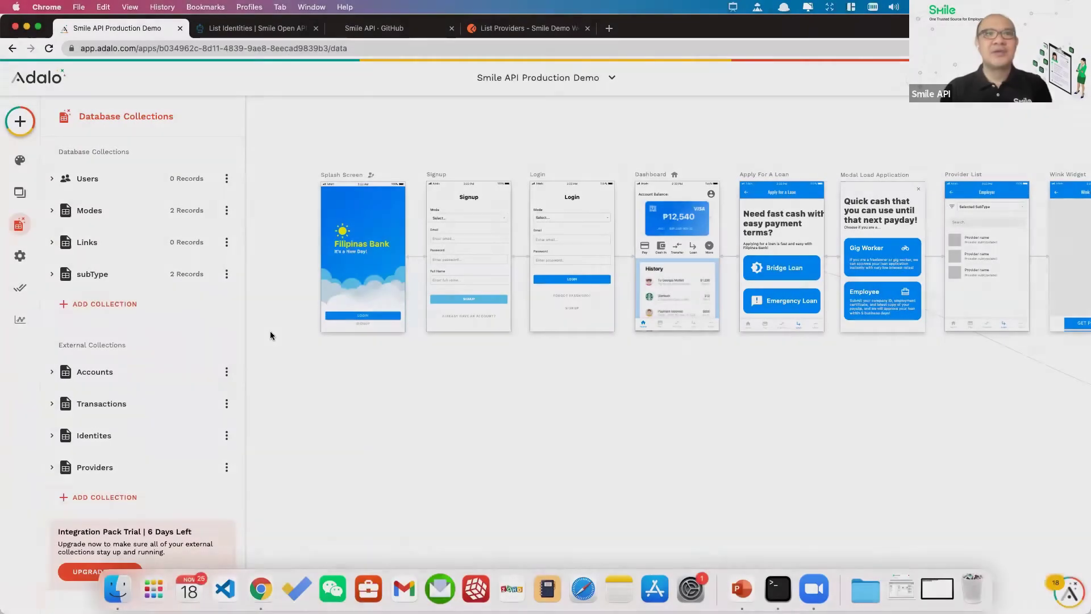
- Advance the PowerPoint slideshow to the 'Meet George' persona slide, then return to Chrome
key(super+Tab)
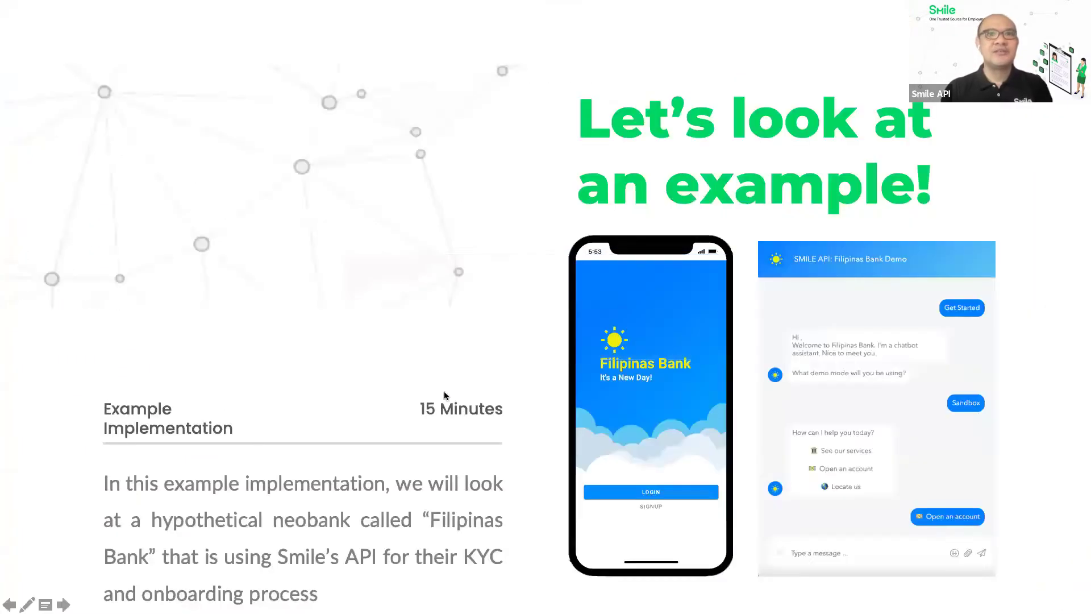
click(507, 401)
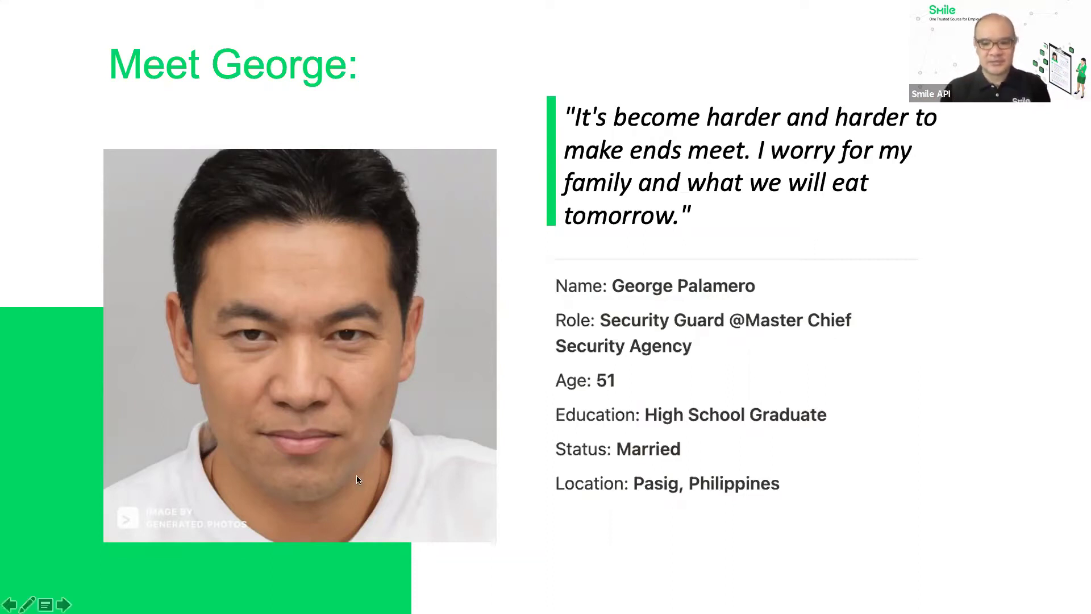
key(super+Tab)
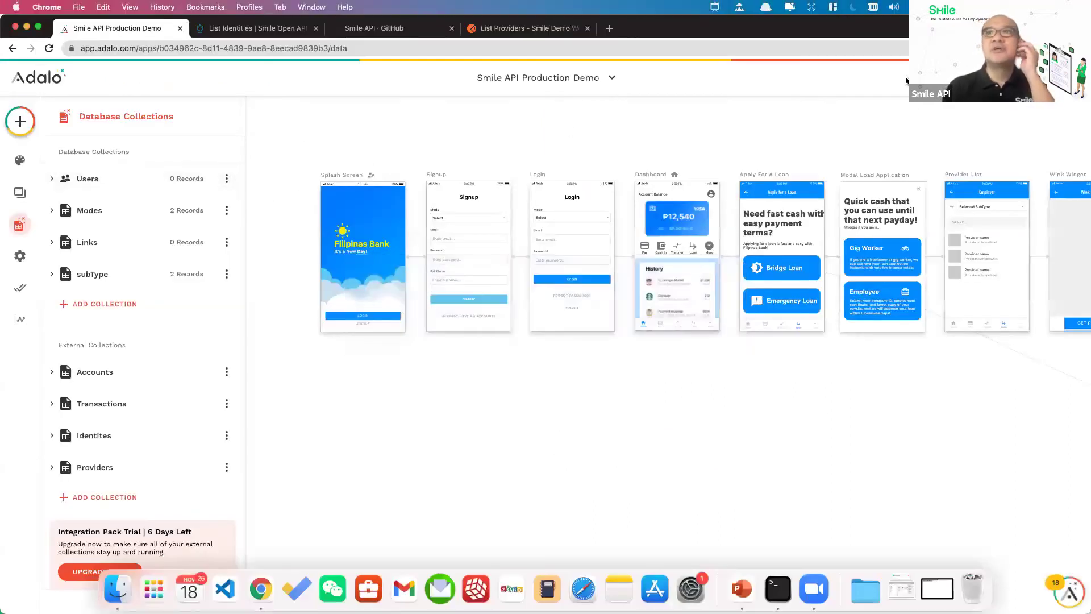
- Preview the app and sign up in Sandbox mode with saved login credentials and full name 'Sandbox User'
click(1017, 78)
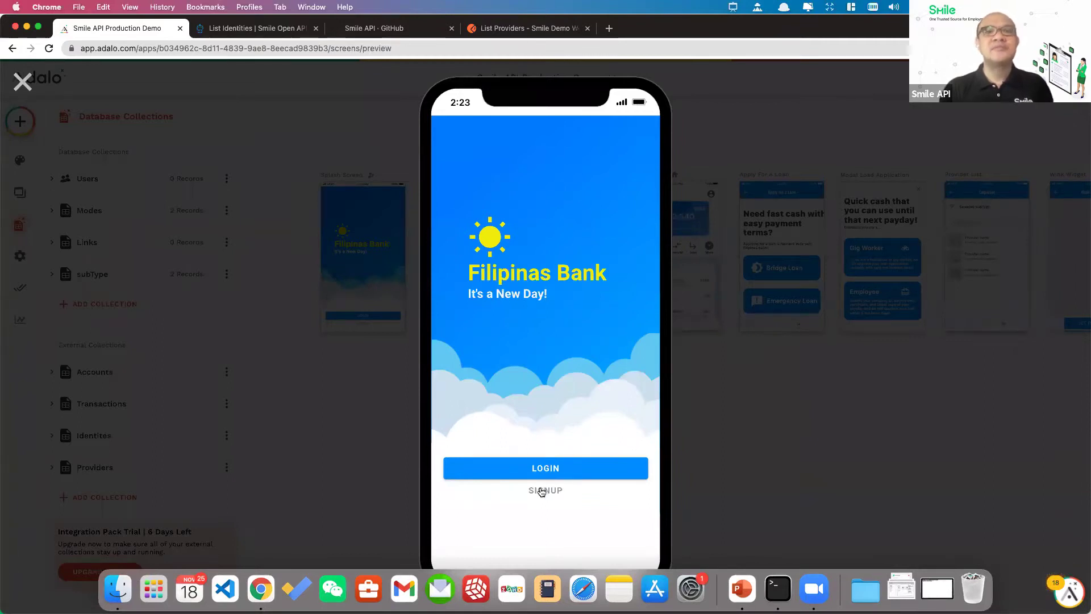
click(542, 492)
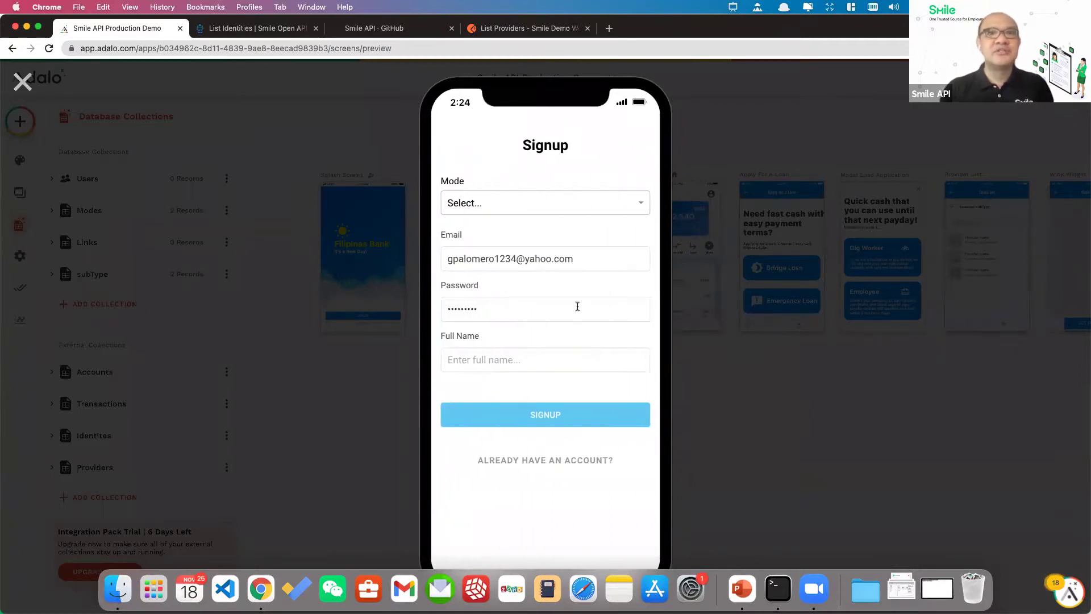
click(519, 205)
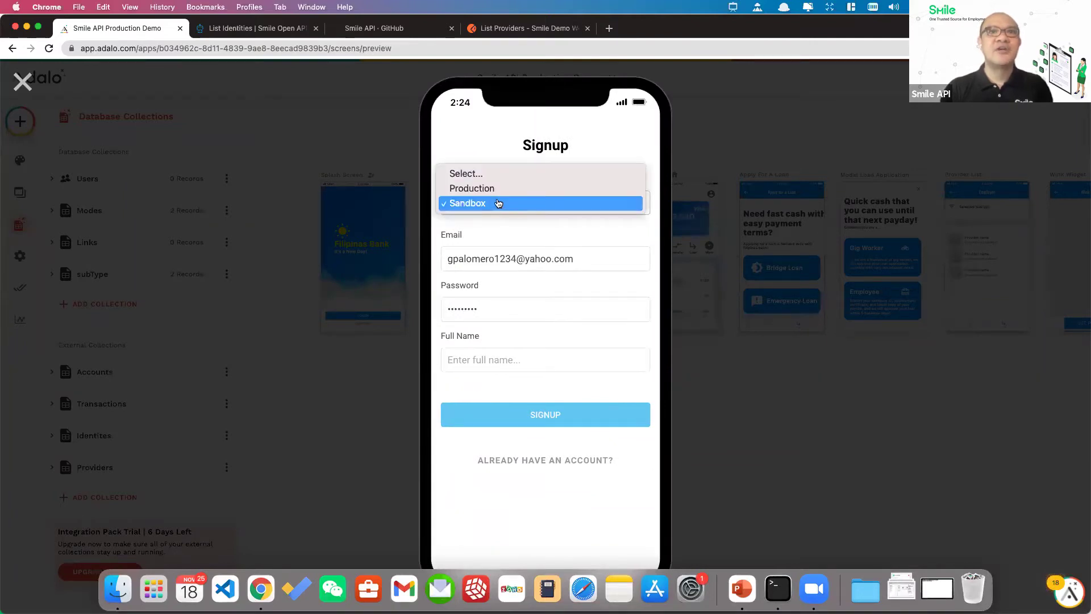
click(512, 206)
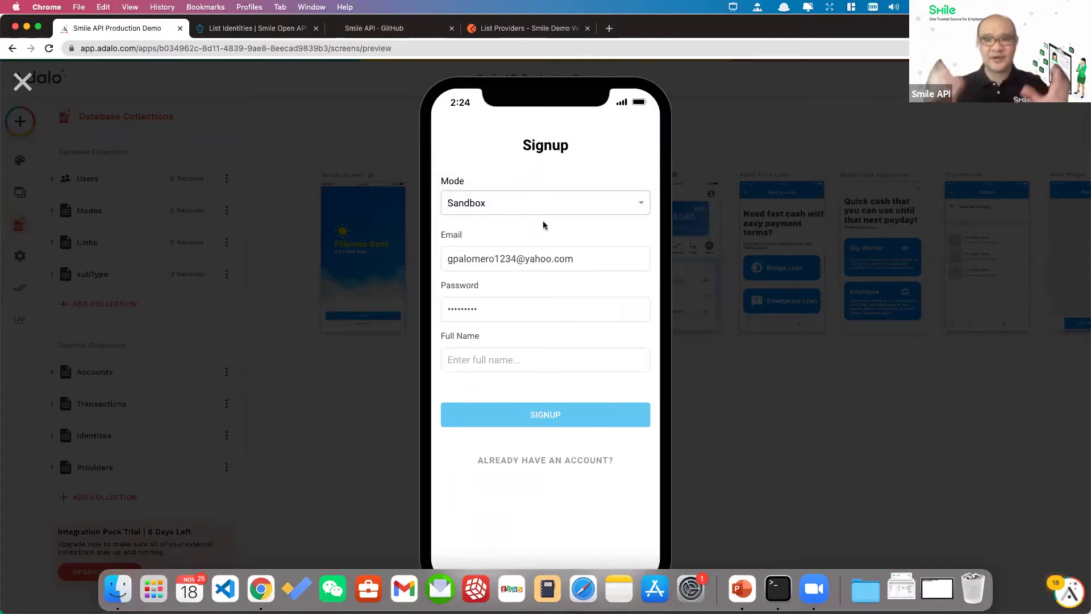
click(594, 259)
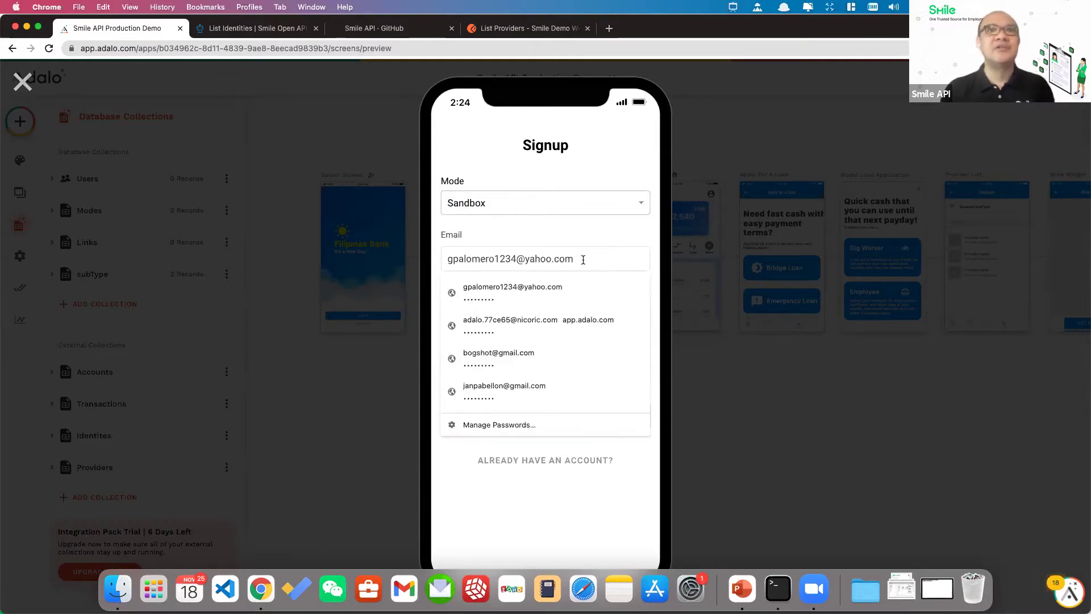
click(573, 283)
click(495, 356)
text(Sandbox)
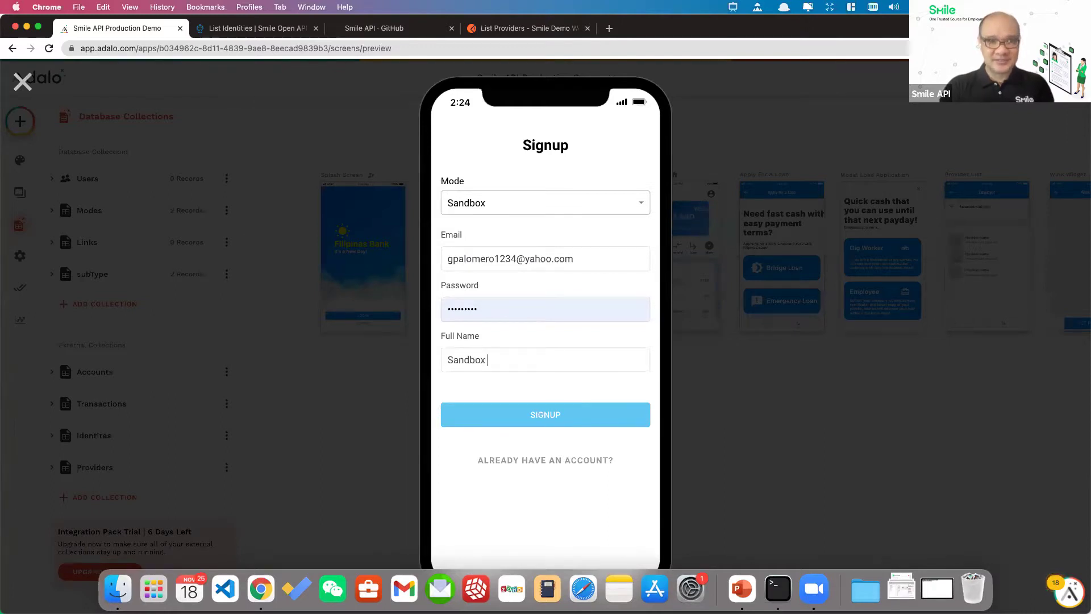
text( User)
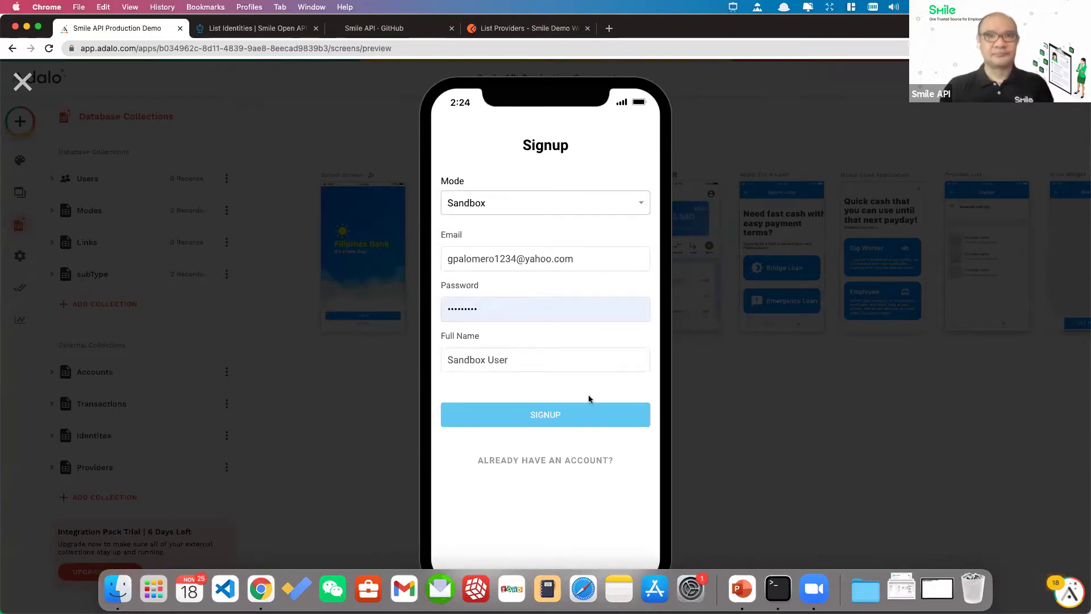
click(559, 414)
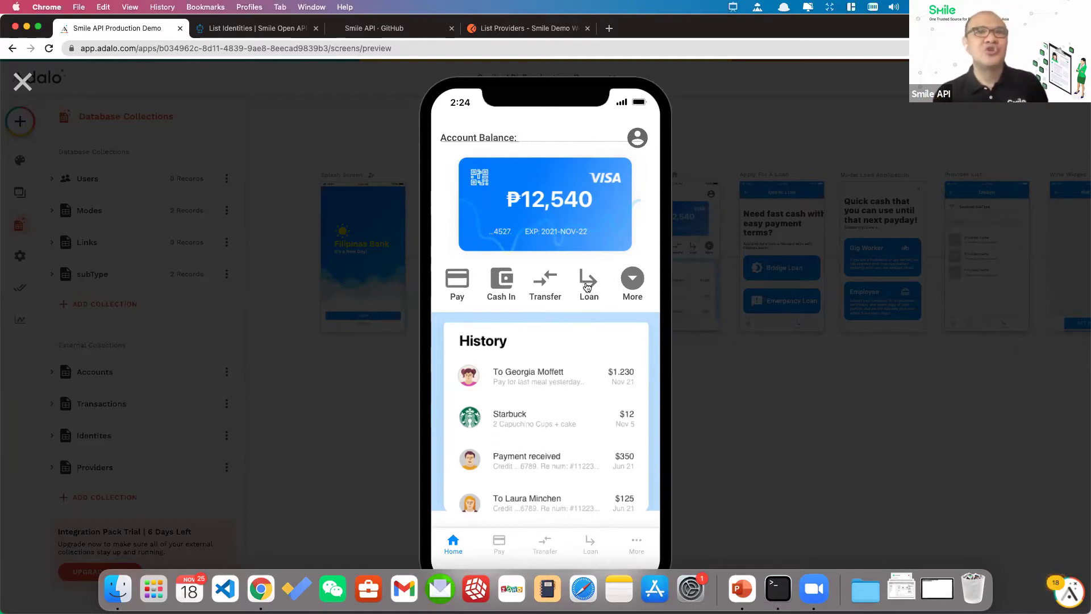
- From the dashboard, choose Loan and then Bridge Loan
click(587, 285)
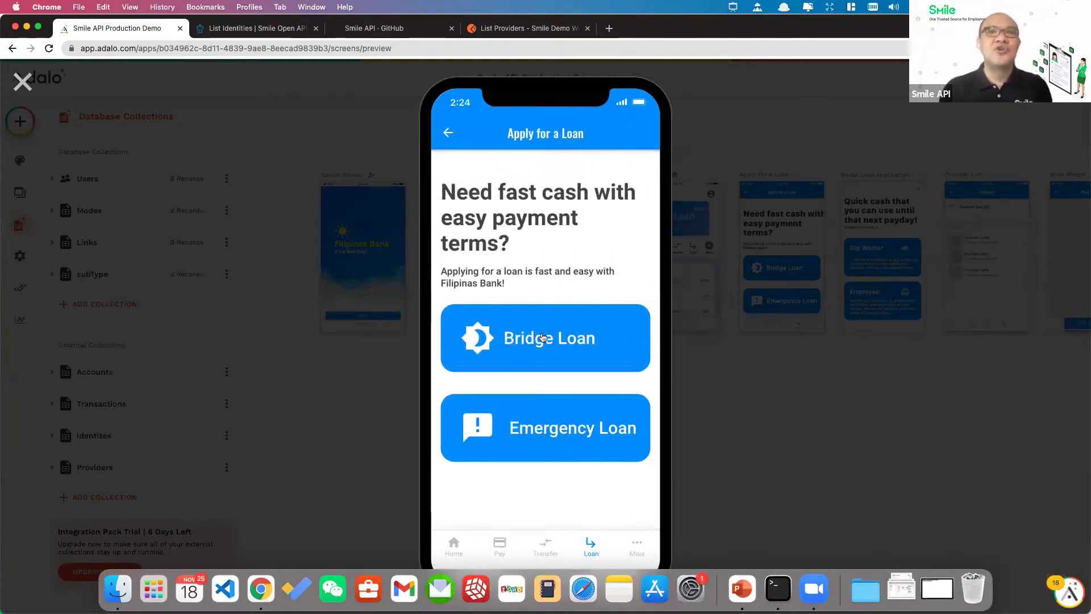
click(507, 338)
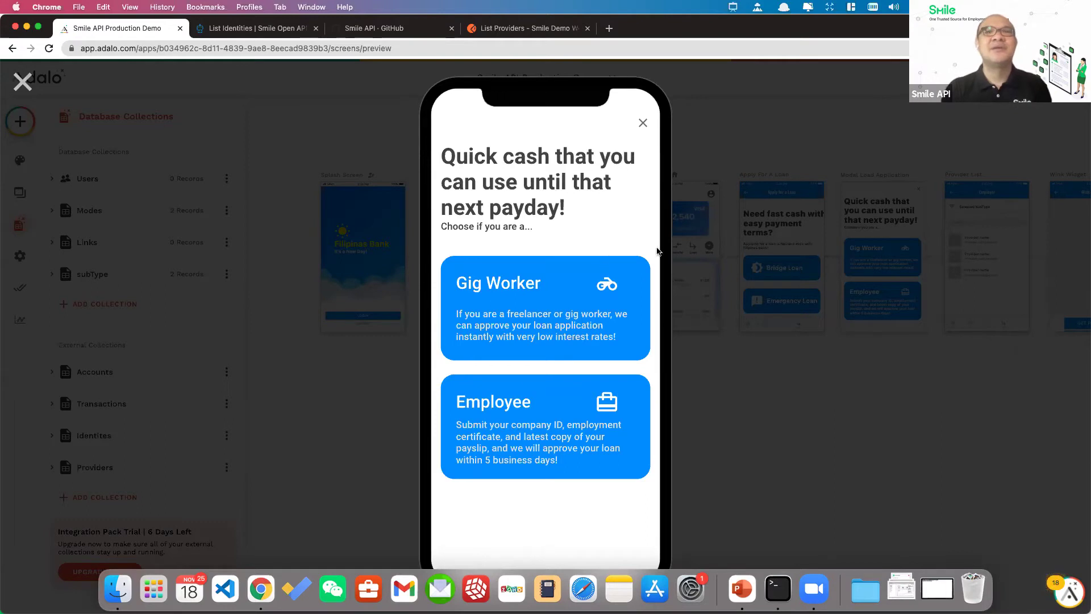
- Apply as a Gig Worker and choose Grab Driver from the employer list
click(532, 307)
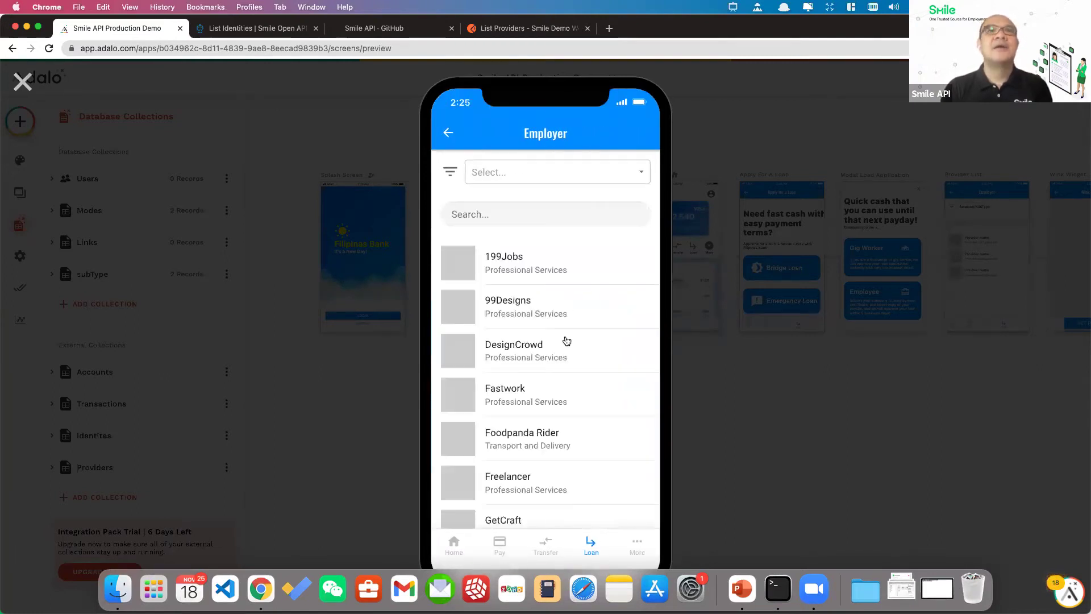
scroll(570, 443, down, 2)
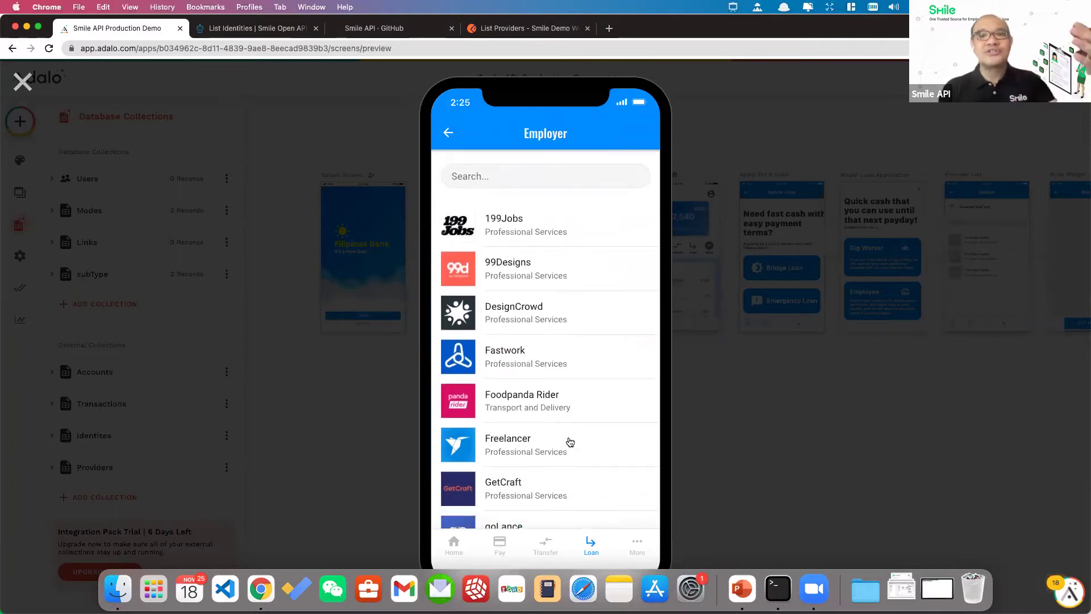
scroll(570, 442, down, 3)
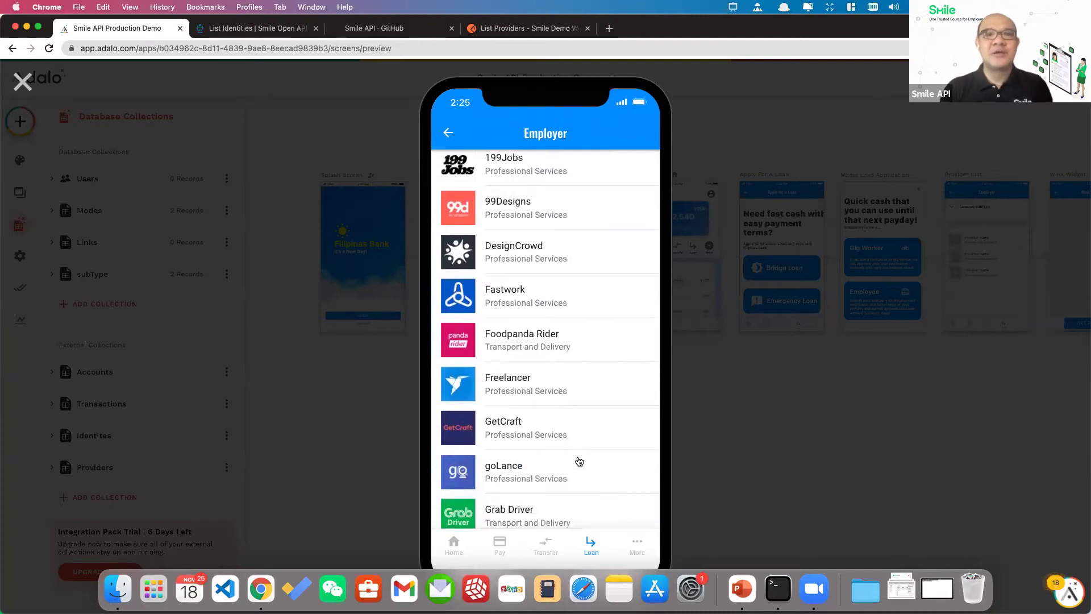
scroll(584, 479, down, 4)
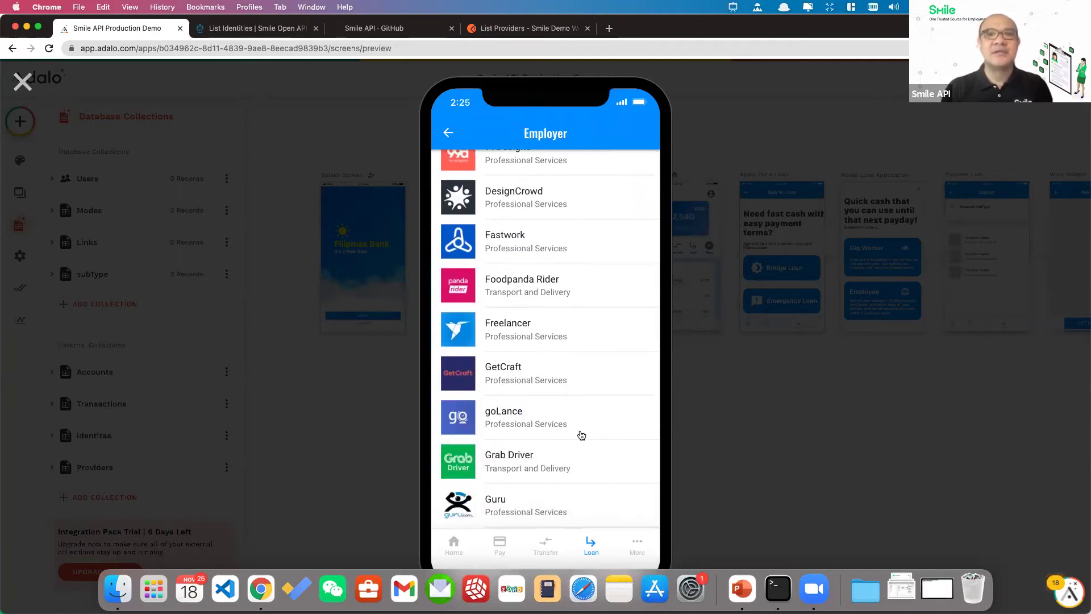
scroll(578, 424, up, 1)
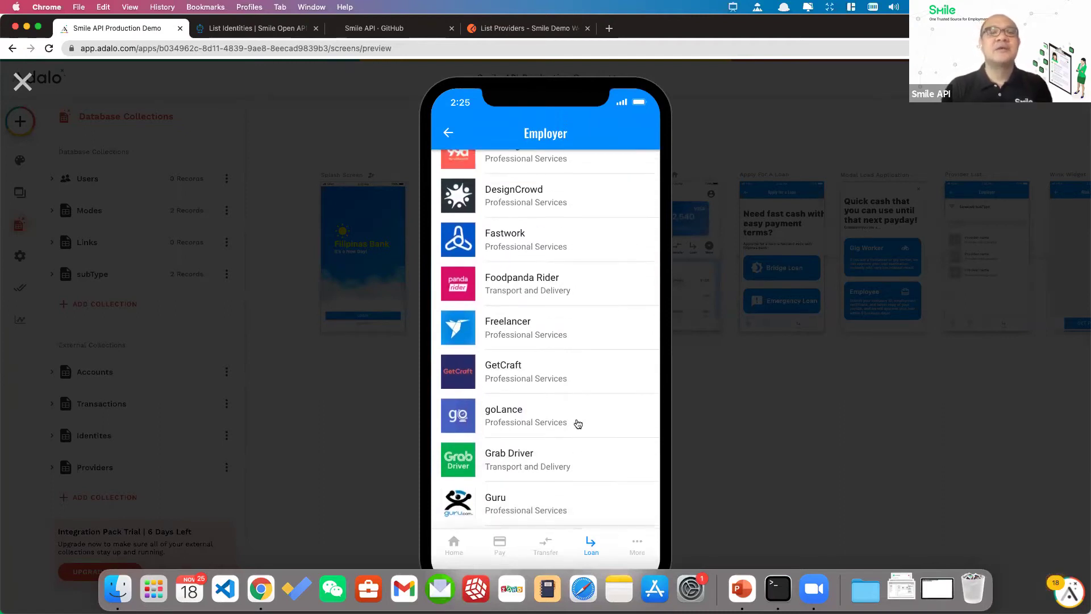
scroll(579, 424, down, 2)
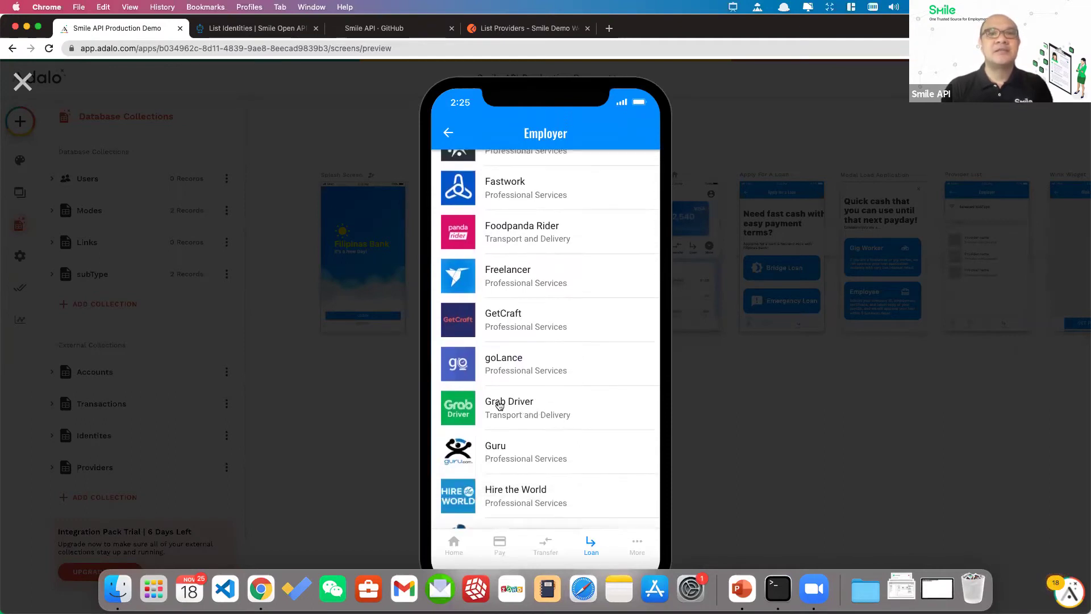
click(510, 406)
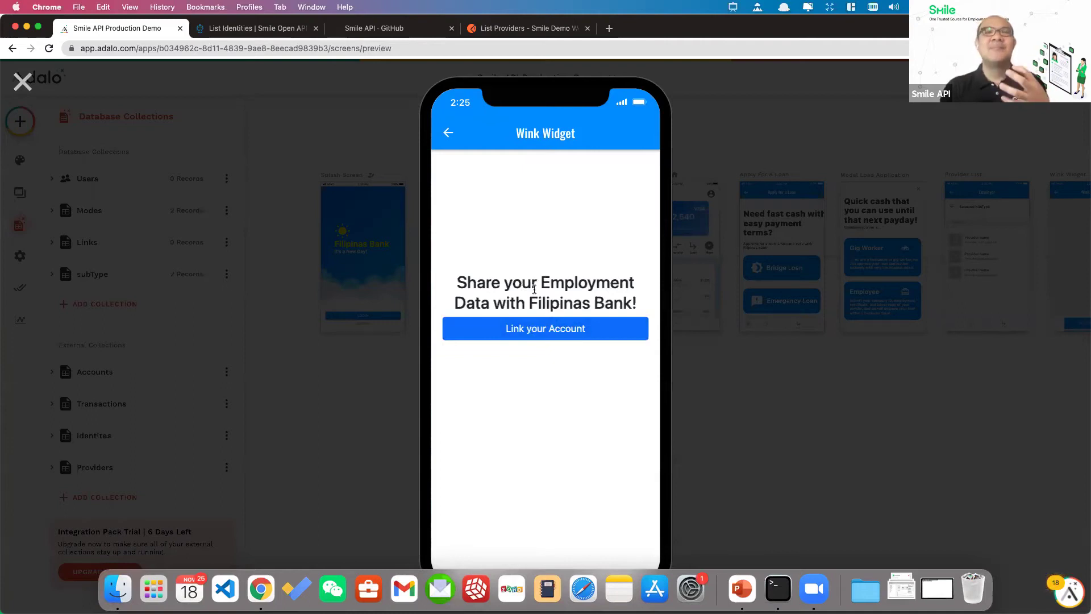
- Start linking the account, accept Smile's terms, and set the Grab Driver login phone prefix to +63
click(515, 330)
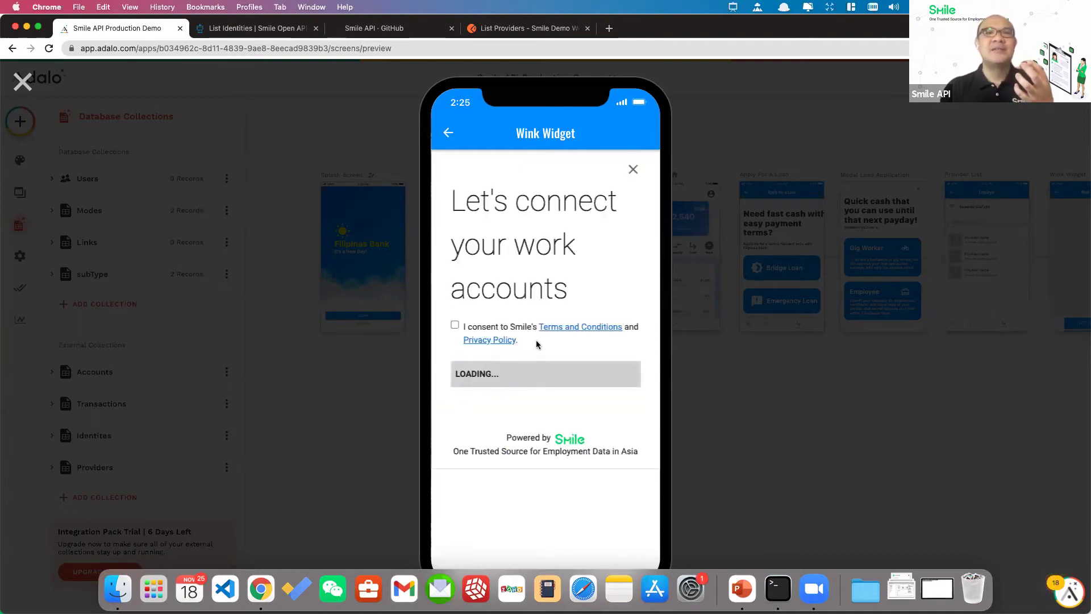
click(454, 326)
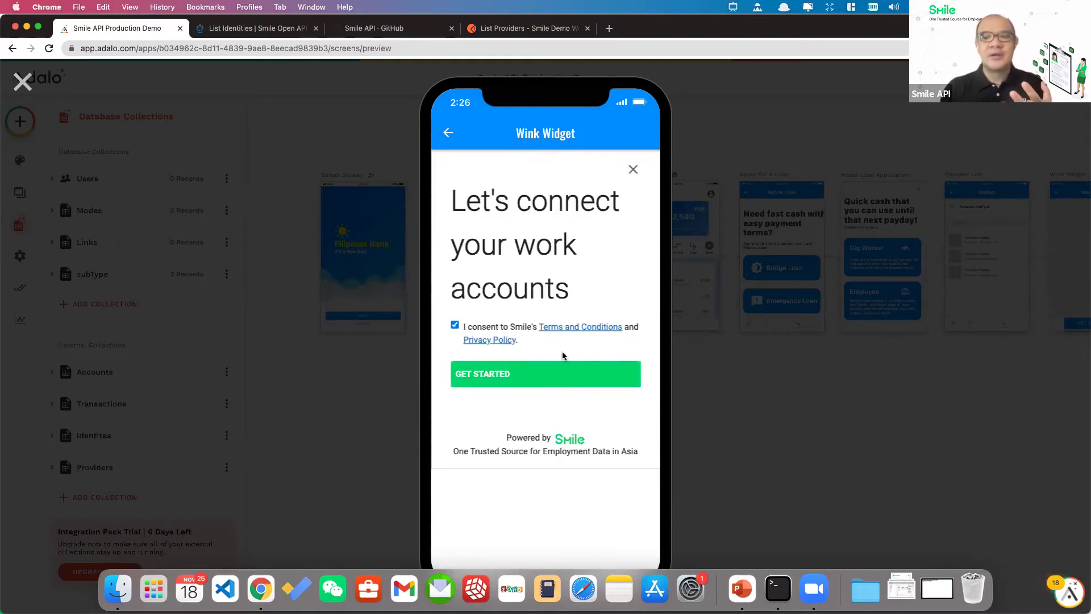
click(528, 374)
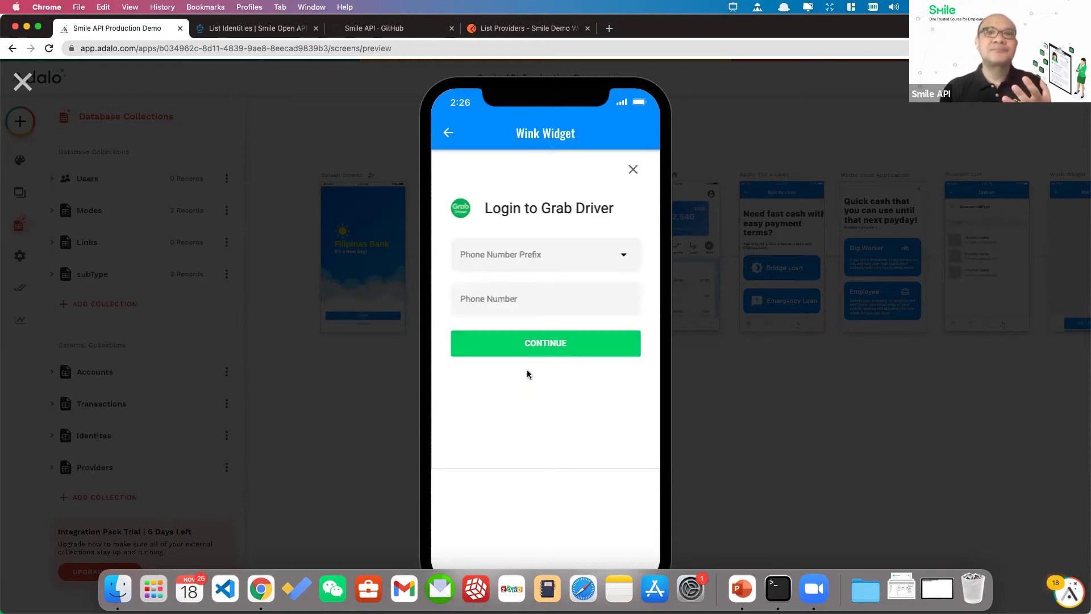
click(535, 259)
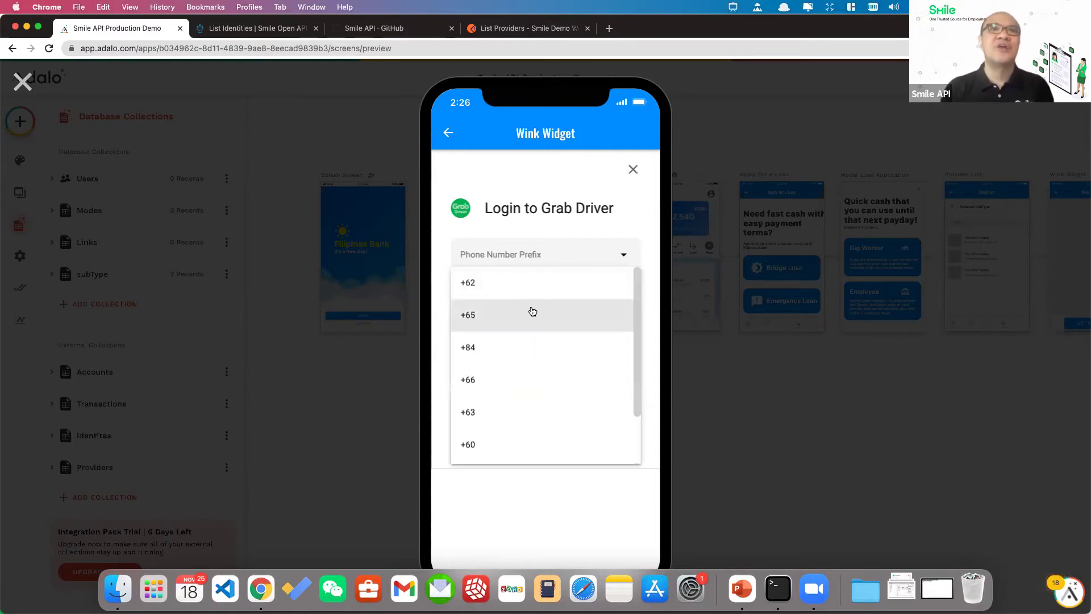
click(503, 413)
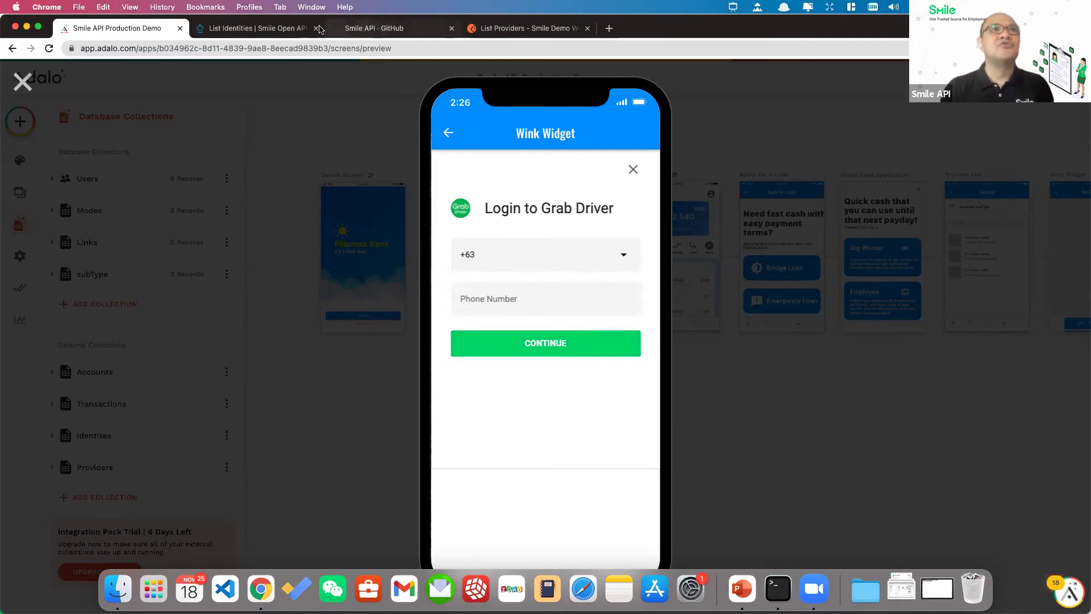
- In the Smile API docs, go to Getting User Data's Testing in Sandbox section and select the first sample mobile number
click(390, 26)
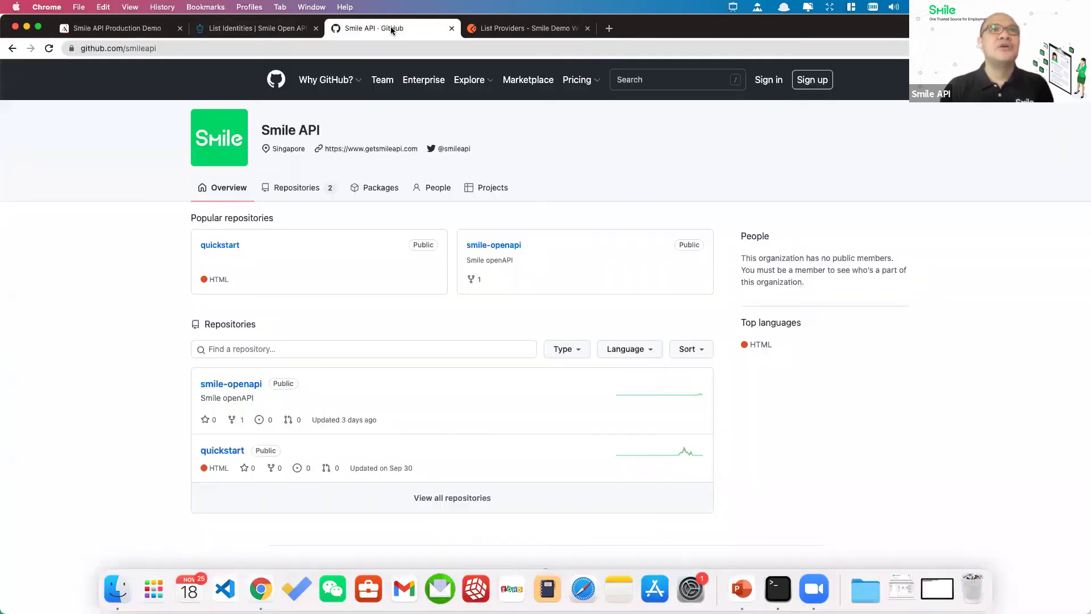
click(255, 26)
click(101, 237)
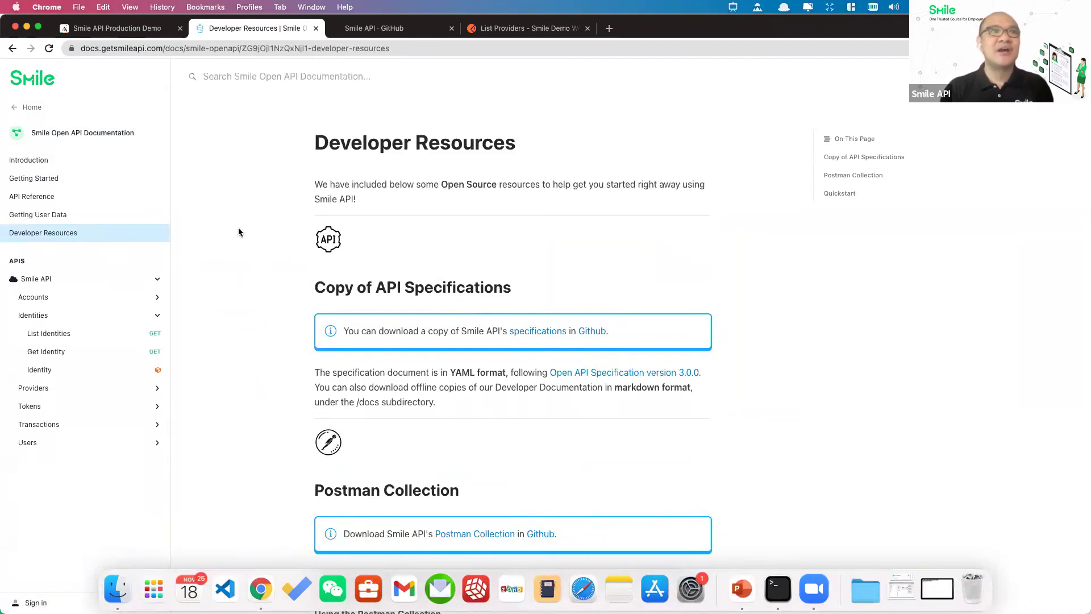
mouse_move(80, 217)
mouse_down()
mouse_move(239, 219)
mouse_move(84, 215)
mouse_up()
click(61, 215)
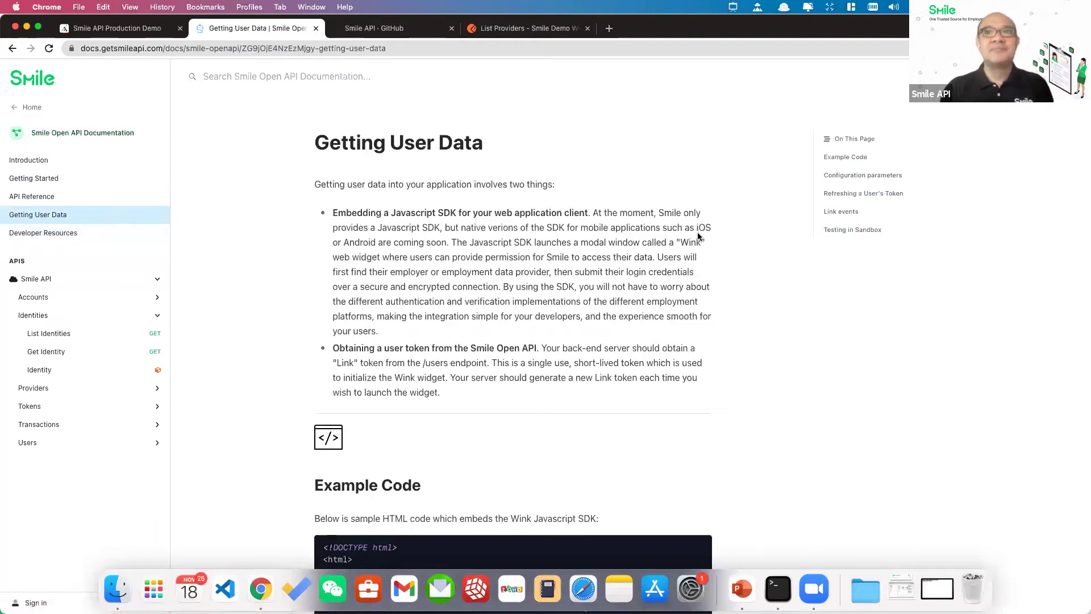
click(865, 229)
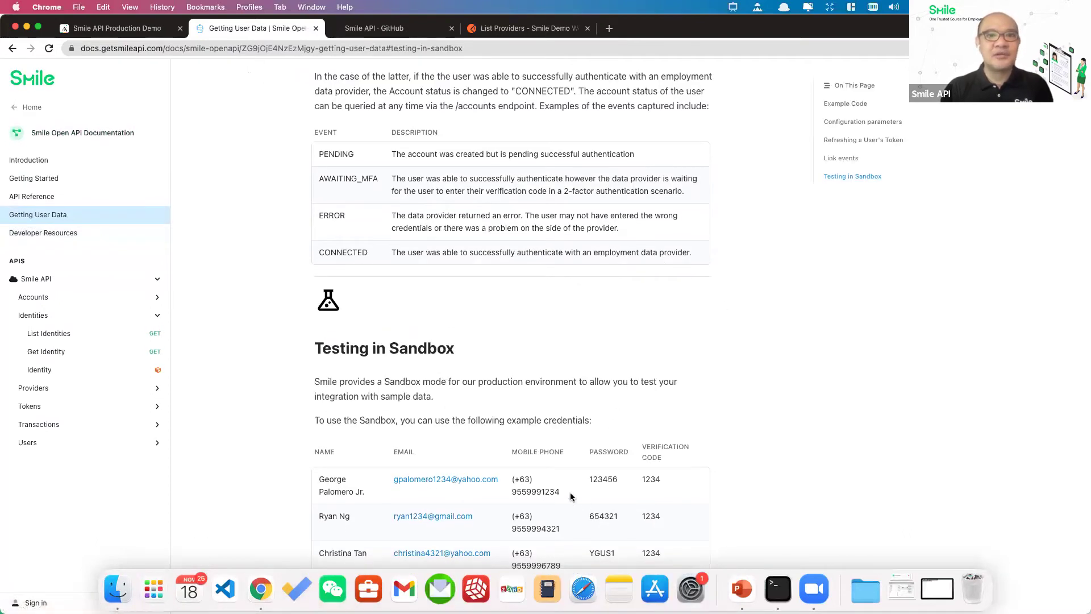
drag(561, 492, 509, 492)
key(super+c)
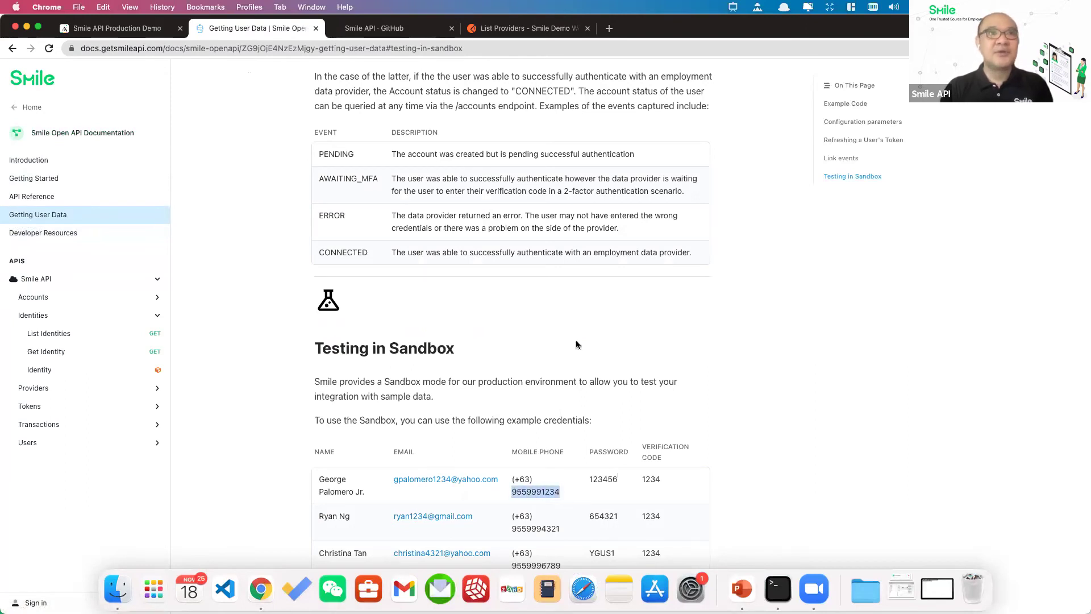
- Paste the sample mobile number into the Grab Driver login and continue
click(135, 32)
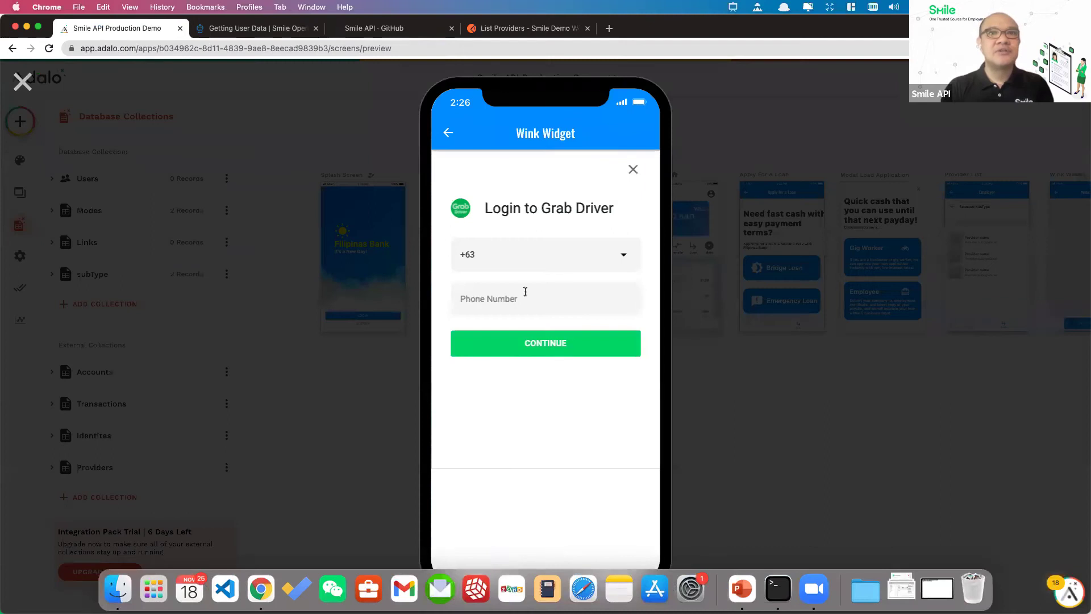
click(522, 293)
key(super+v)
click(541, 341)
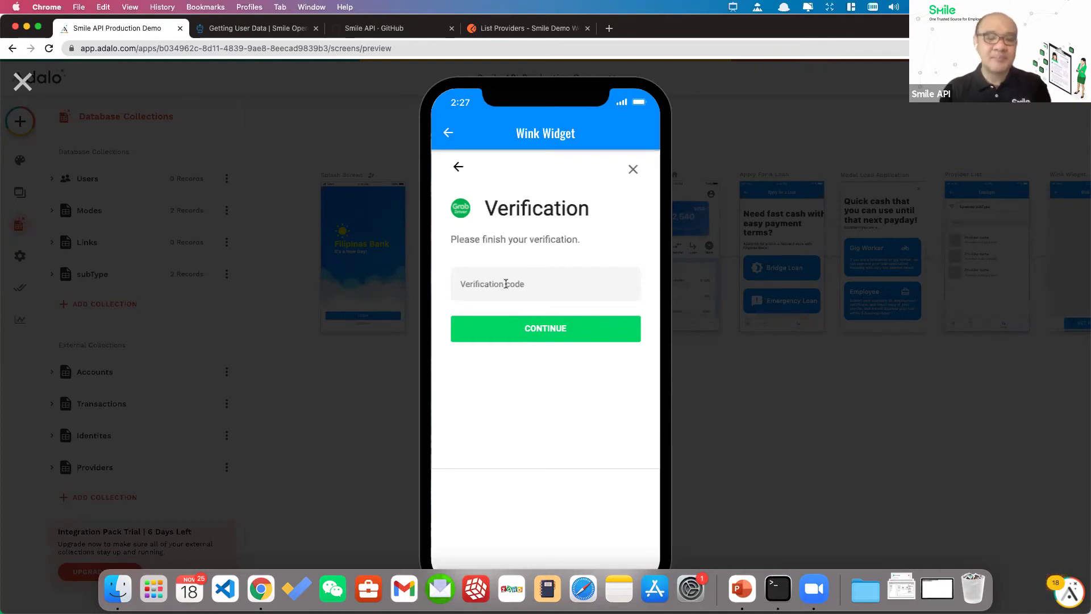
- Enter sandbox verification code 1234, continue, and finish the connection with DONE
click(506, 284)
click(499, 310)
click(533, 330)
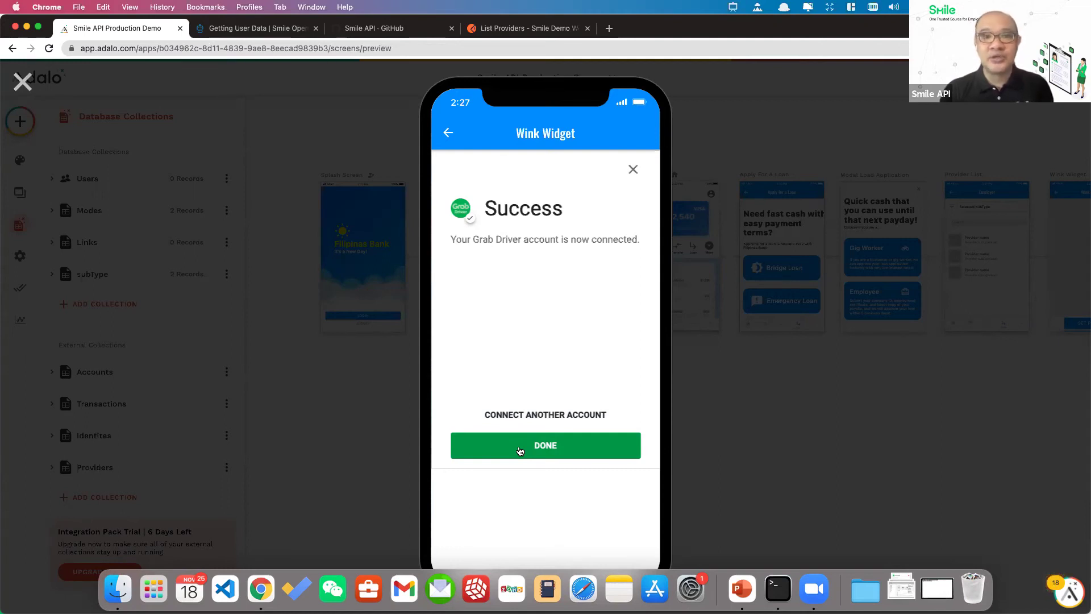
click(520, 446)
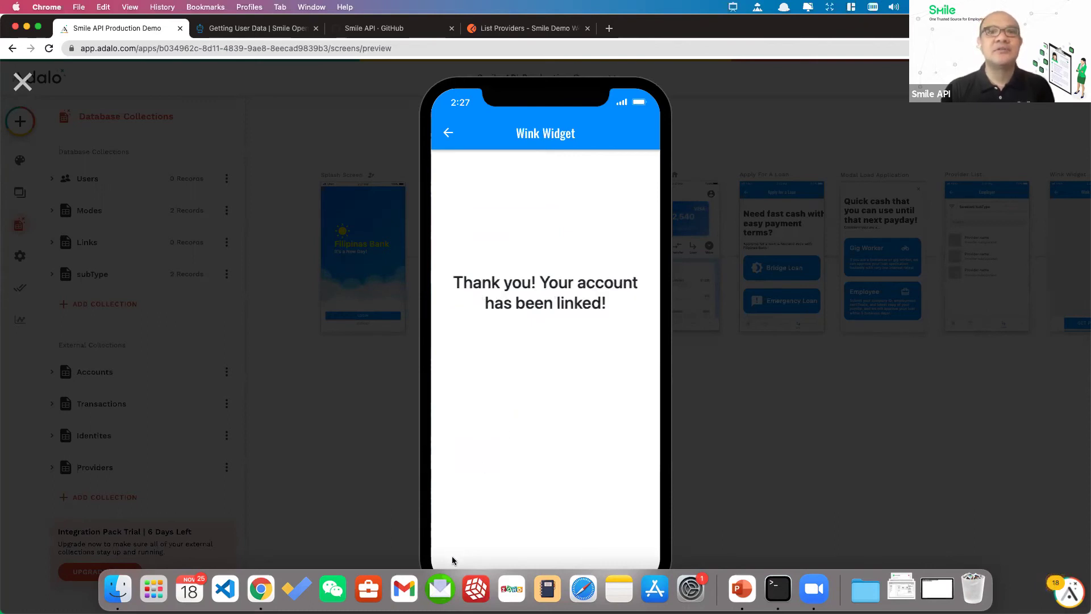
- In full screen, load the linked Grab Driver profile, view its transactions, and open the prefilled Application Form
key(ctrl+super+f)
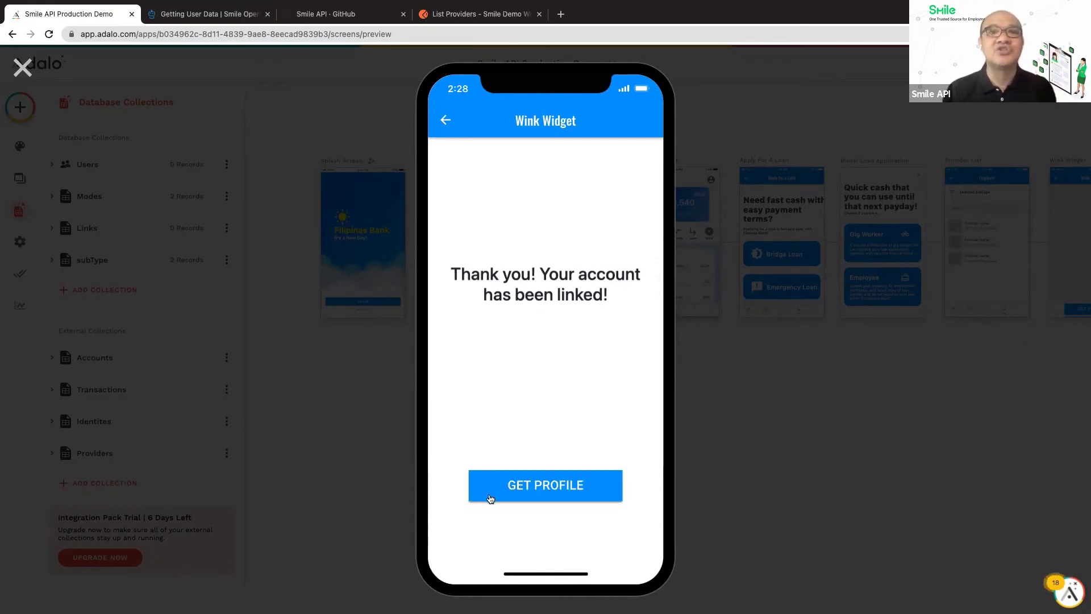
click(536, 490)
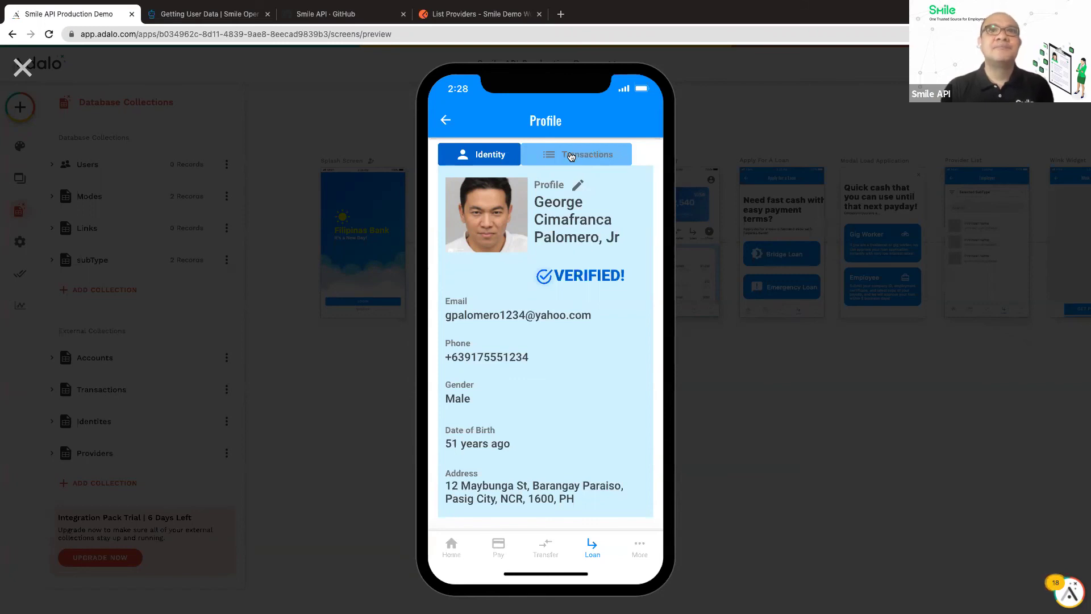
click(571, 156)
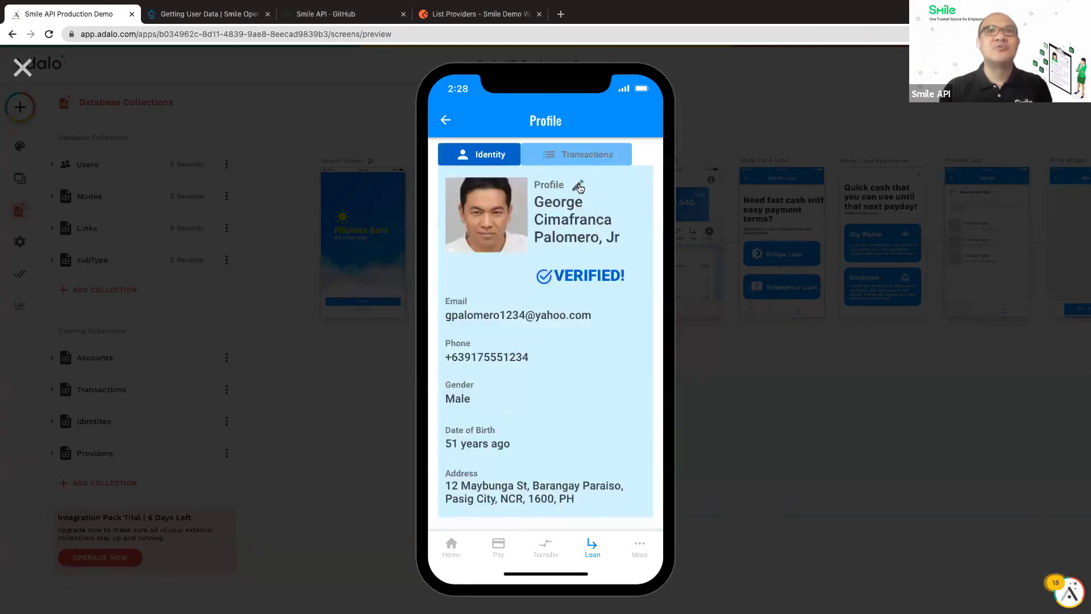
click(579, 187)
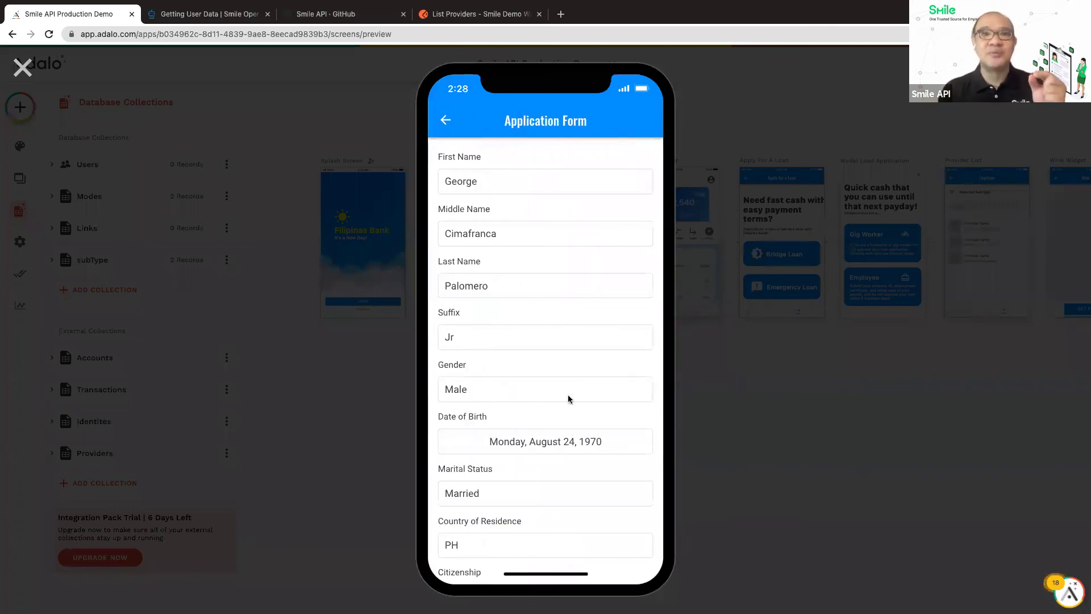
- Go back from the Application Form to the Profile and tap the VERIFIED badge
scroll(568, 398, down, 1)
scroll(569, 400, up, 1)
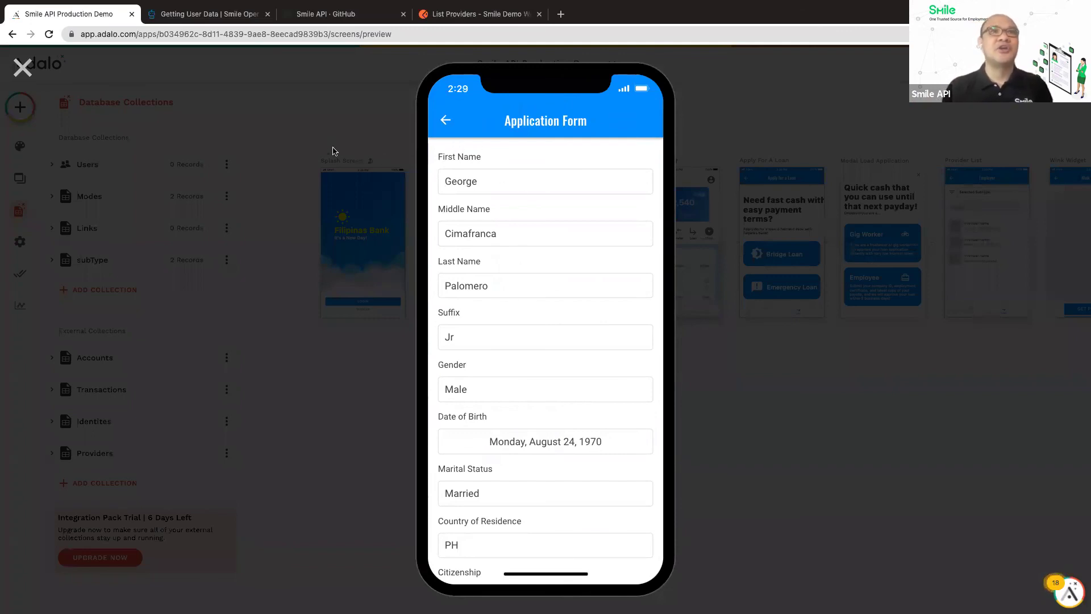
click(444, 121)
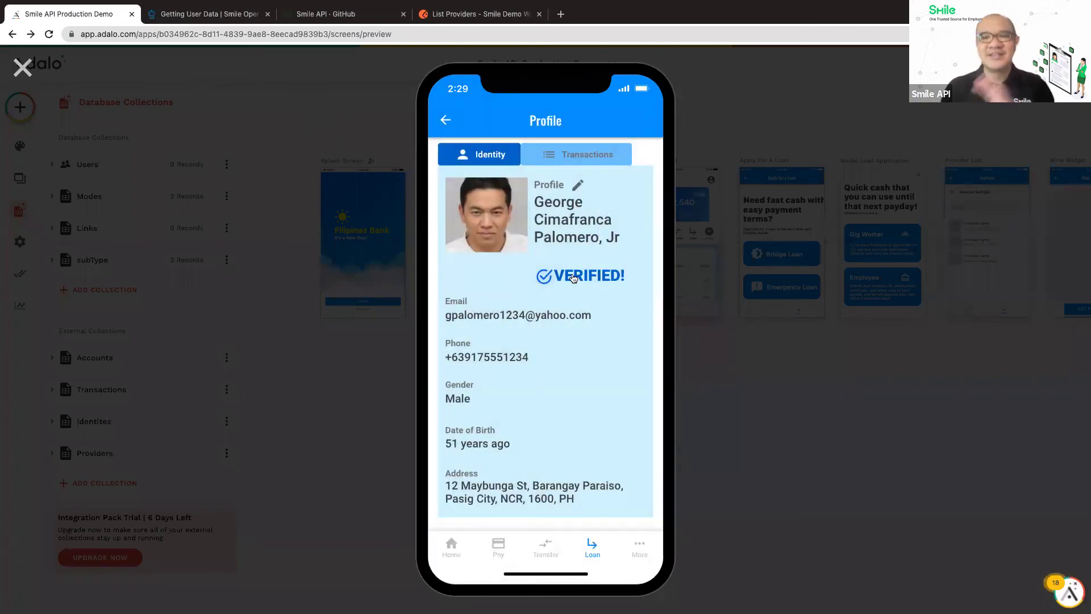
click(572, 278)
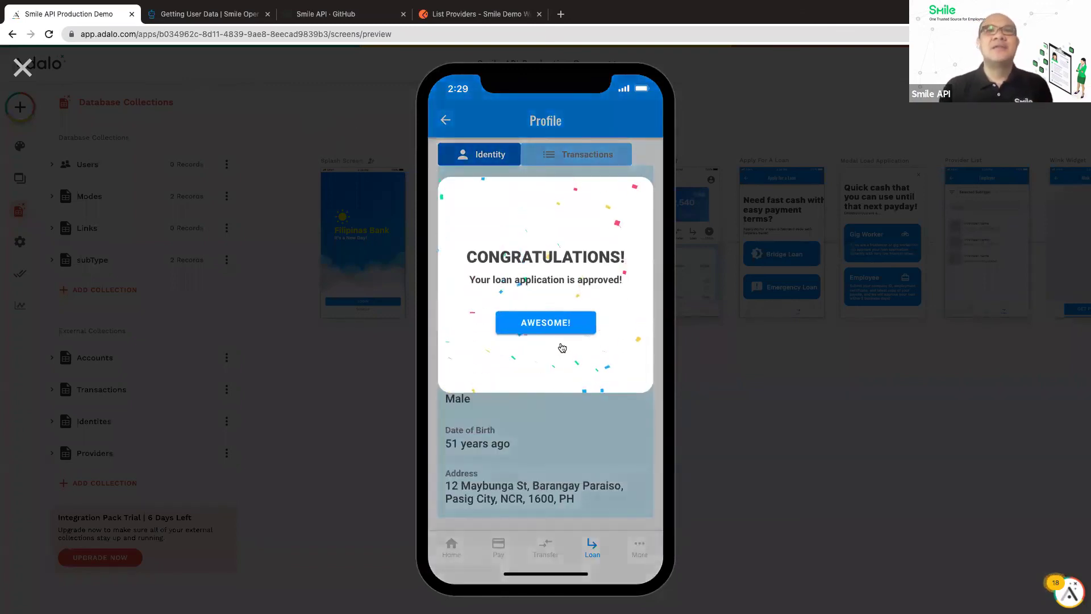